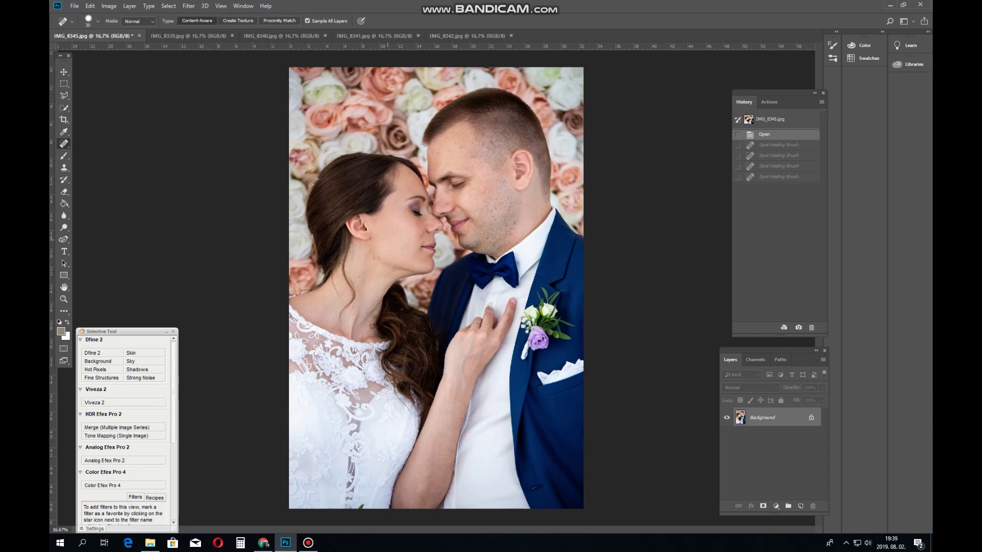
Zoom the wedding portrait to 50% on the couple's faces.
key(ctrl+plus)
key(ctrl+plus)
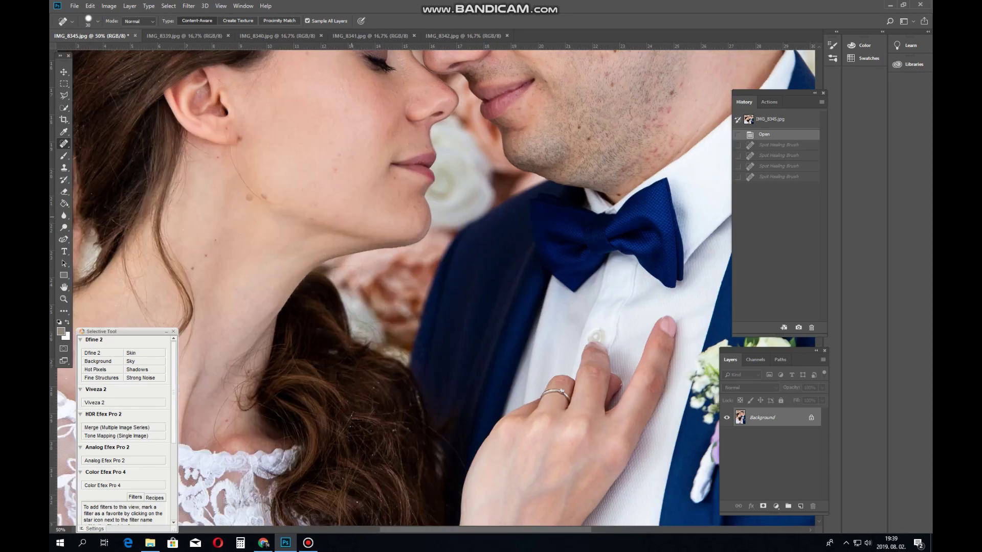
Spot-heal the blemishes on the bride's cheek, jaw and chin.
click(261, 194)
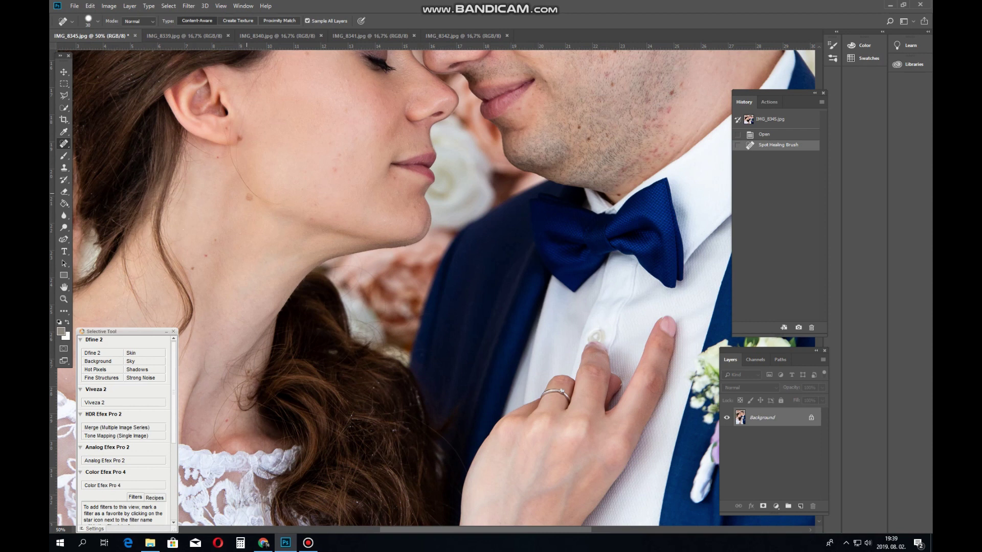
click(251, 200)
mouse_move(231, 161)
mouse_down()
mouse_move(255, 197)
mouse_move(281, 207)
mouse_up()
click(338, 169)
click(333, 145)
click(345, 111)
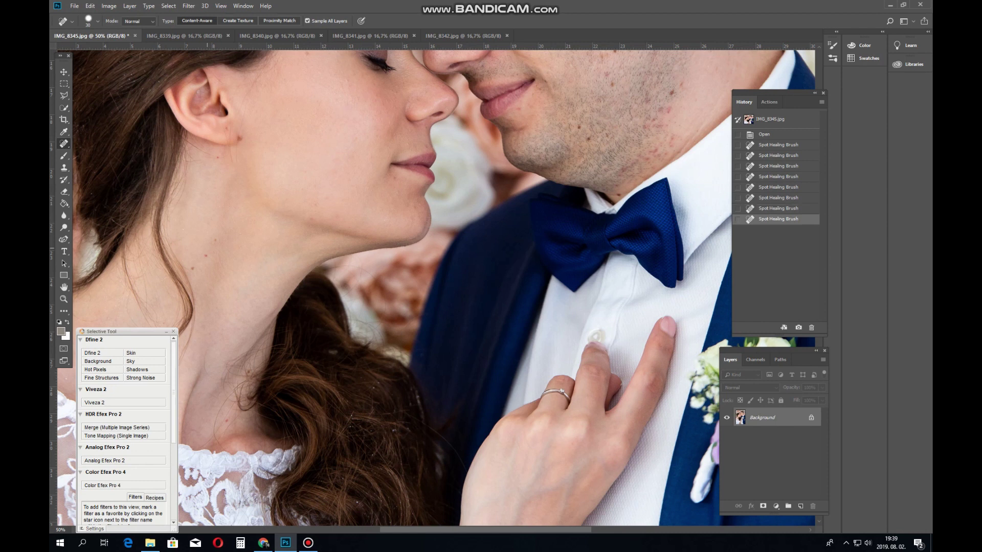
Spot-heal the remaining small spots on the bride's neck and face.
click(310, 219)
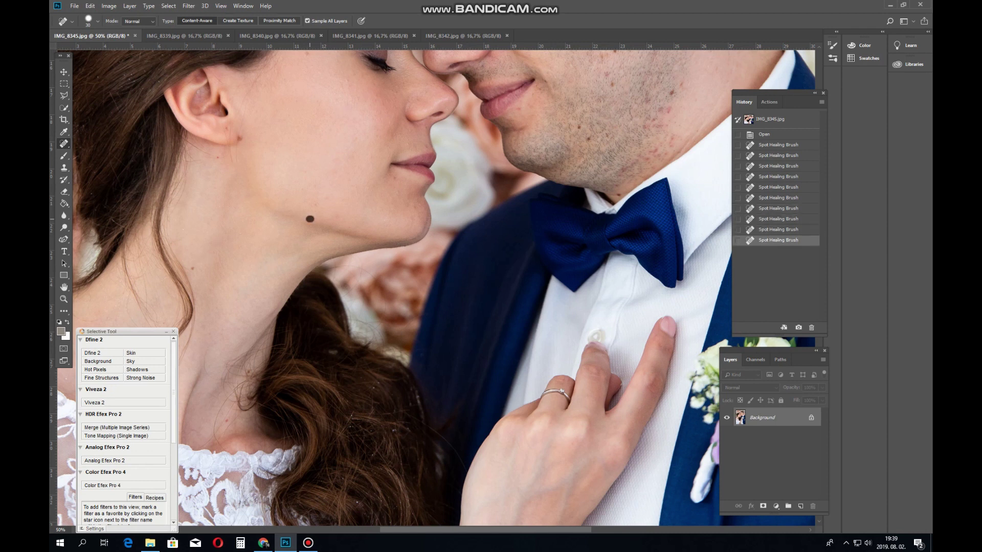
drag(460, 204, 437, 291)
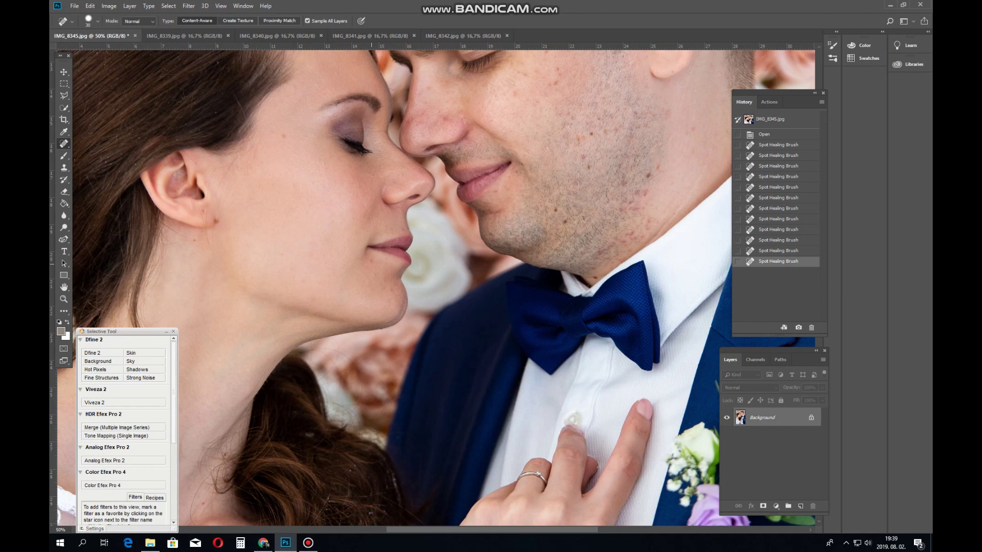
click(370, 230)
click(404, 229)
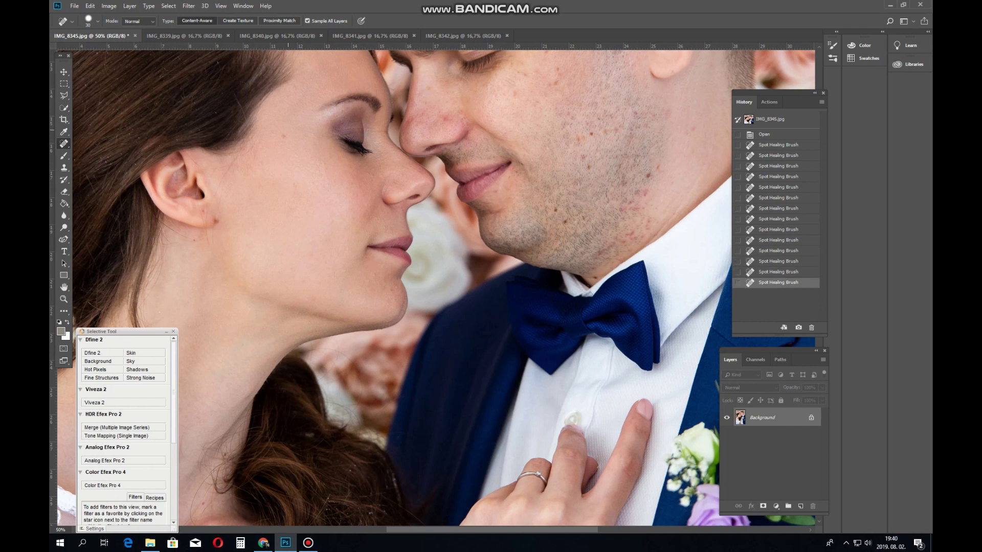
click(283, 135)
drag(461, 154, 404, 281)
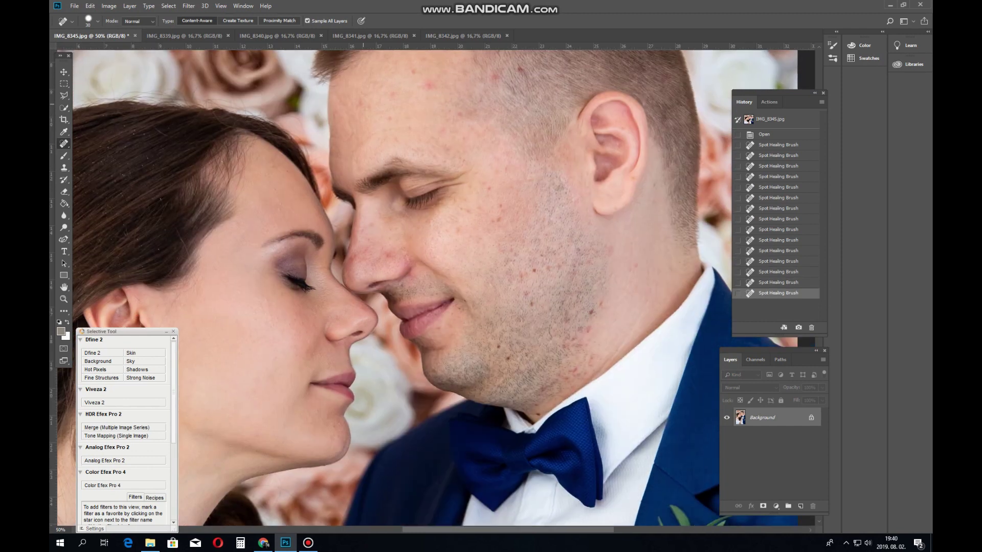
At 33.3% zoom, heal the groom's forehead spots with a 40 px Spot Healing Brush.
scroll(376, 374, down, 1)
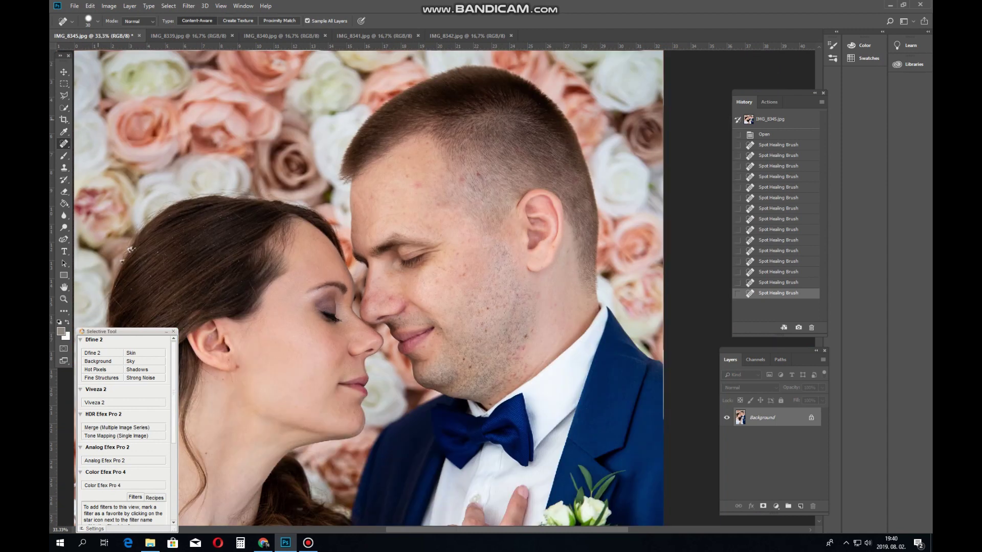
click(98, 21)
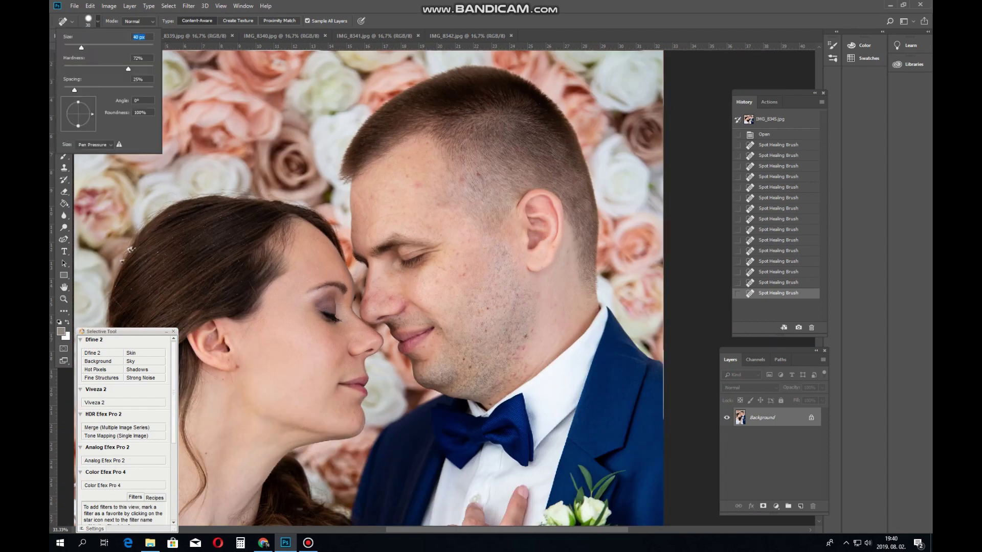
key(Return)
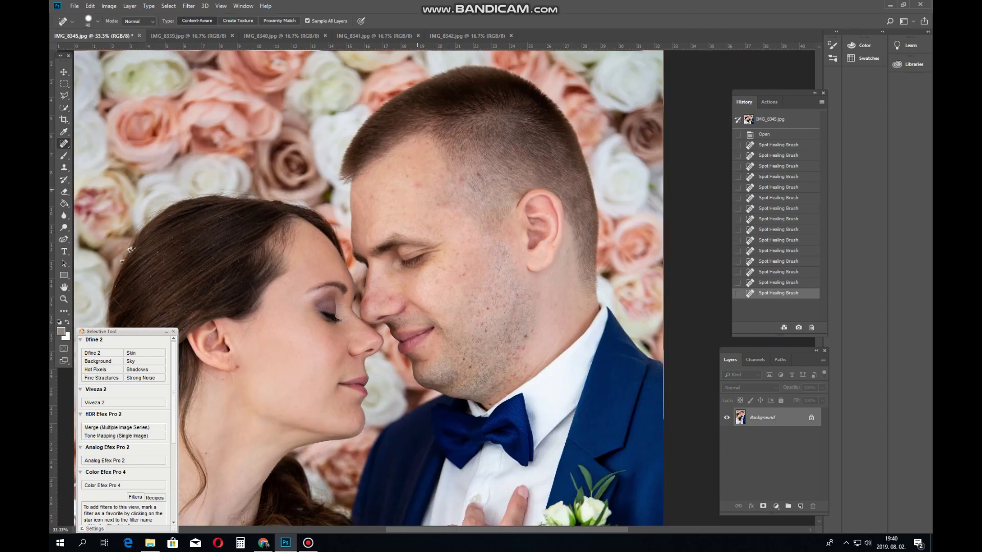
click(416, 186)
click(408, 176)
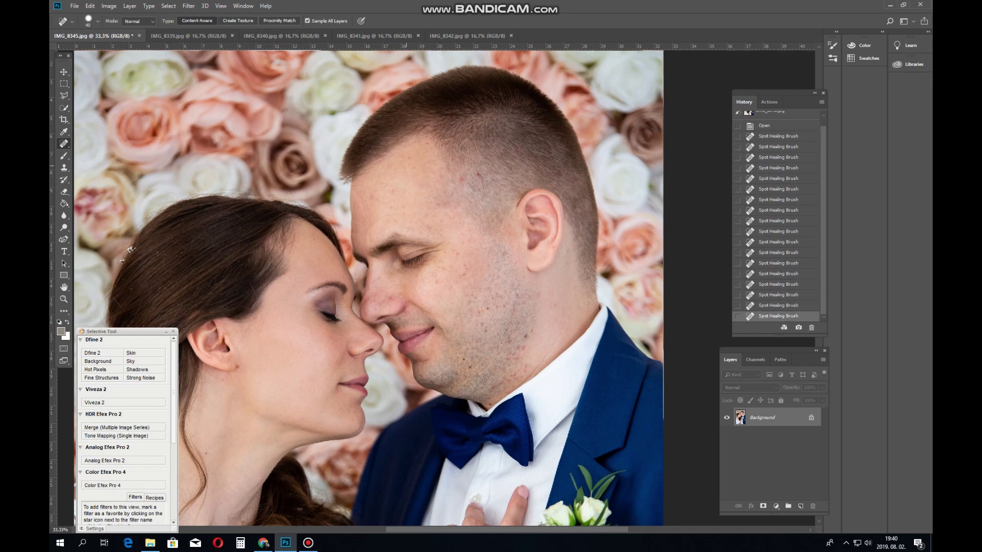
click(393, 191)
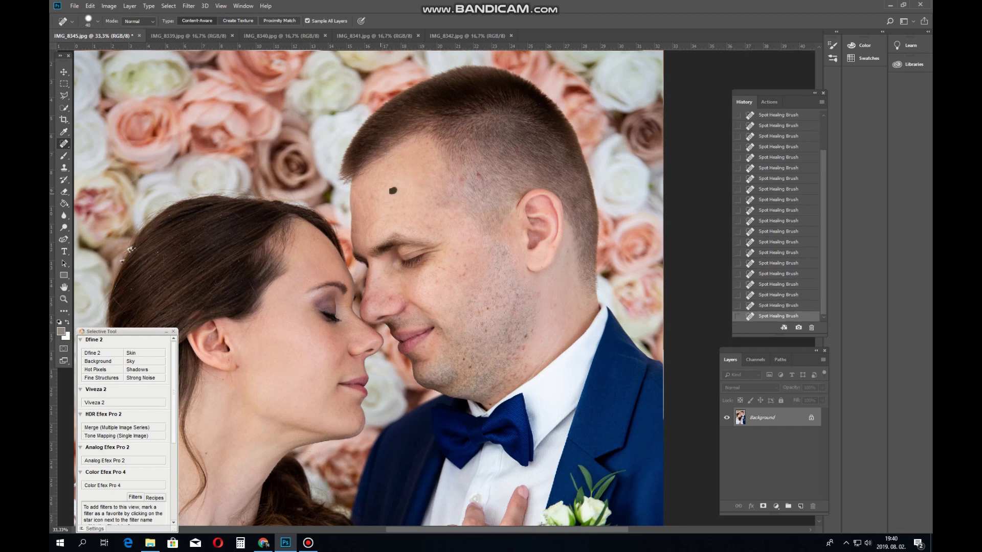
click(378, 200)
Heal the spots beside the groom's nose, on his cheek and on his temple.
drag(385, 217, 370, 227)
click(404, 213)
click(384, 224)
click(463, 178)
click(441, 203)
Heal the spots across the groom's nose bridge and two on his cheek.
click(427, 227)
click(402, 227)
click(389, 221)
click(466, 268)
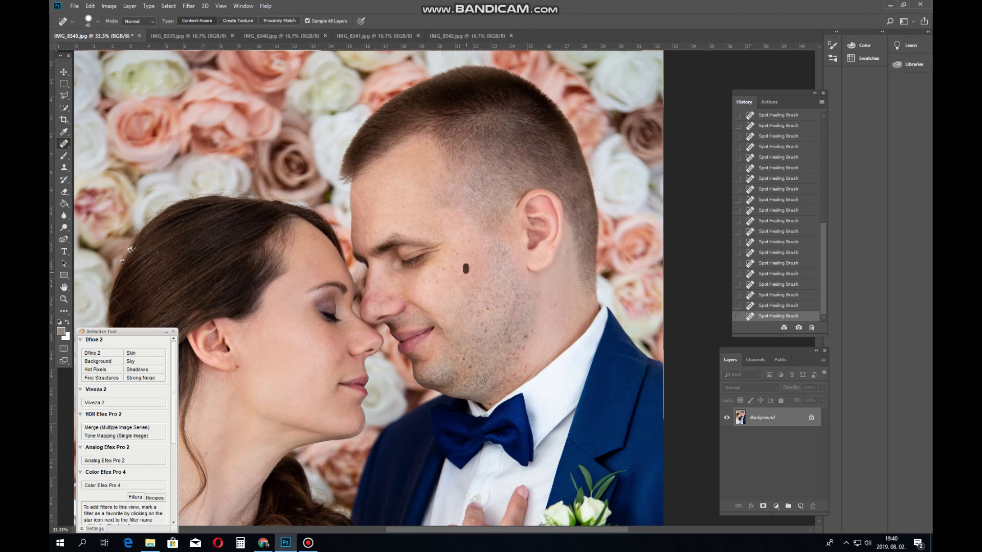
click(443, 269)
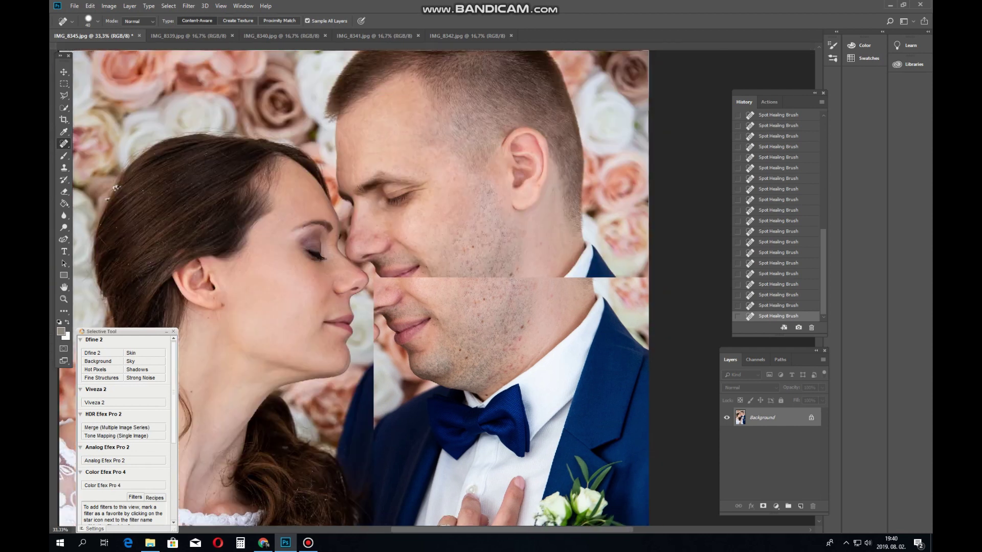
scroll(358, 287, down, 3)
Heal the spots on the groom's cheek, chin and jaw.
click(481, 230)
click(479, 254)
click(463, 289)
click(509, 281)
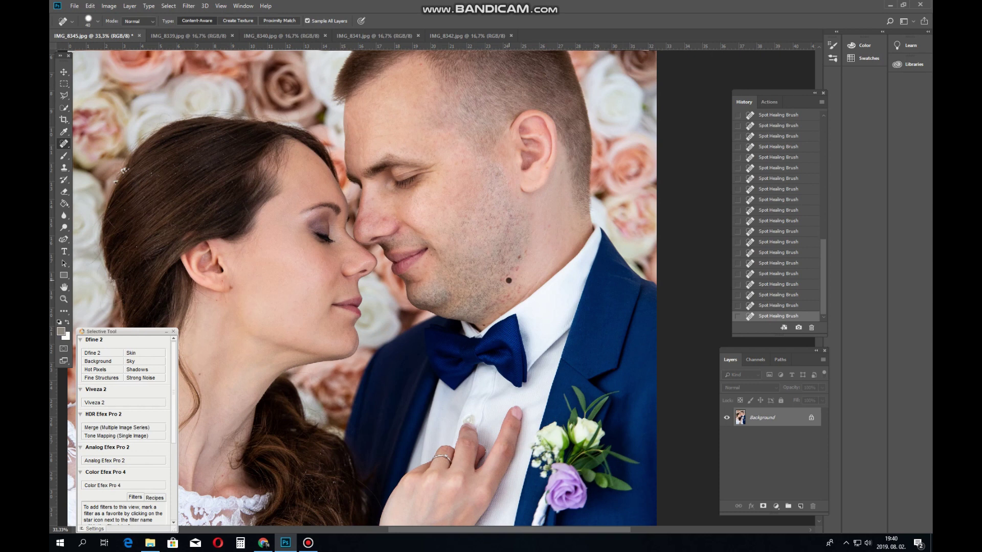
click(508, 275)
click(526, 252)
click(549, 226)
Heal the spots near the groom's ear, along his jaw and neck, and beside his nose.
click(561, 174)
click(519, 288)
click(507, 298)
click(499, 300)
click(517, 267)
click(512, 215)
click(385, 219)
click(379, 220)
click(371, 208)
Even out the groom's cheek with a soft 91 px Clone Stamp.
key(s)
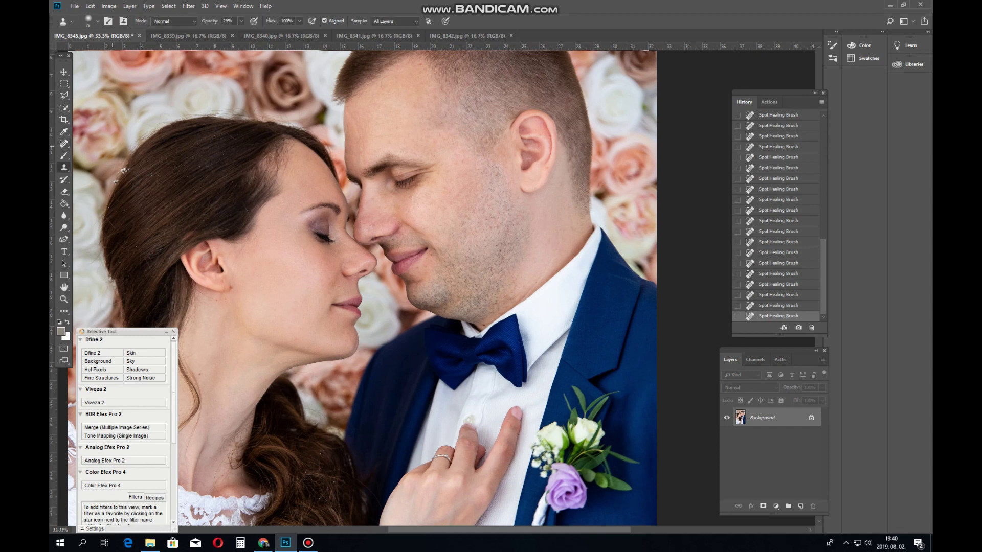
click(97, 21)
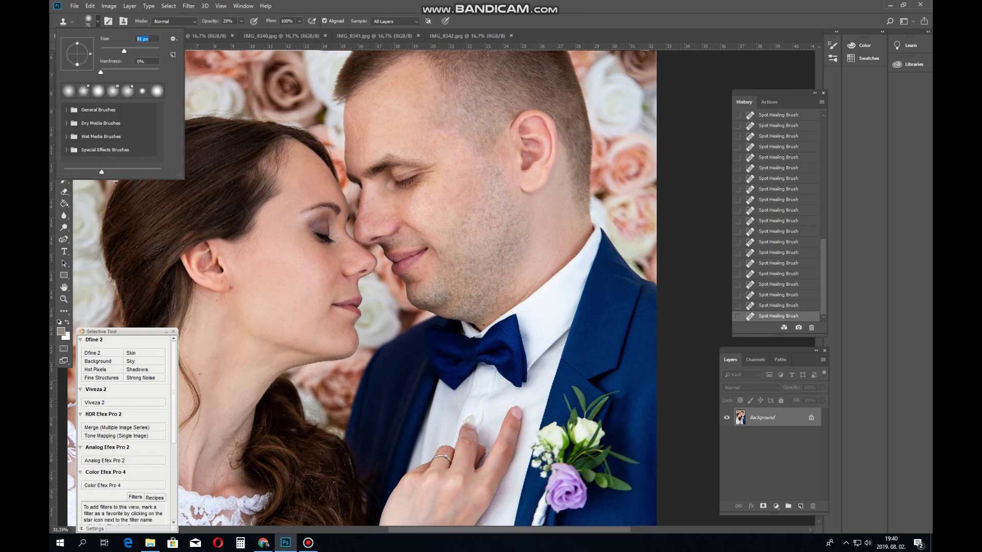
key(Return)
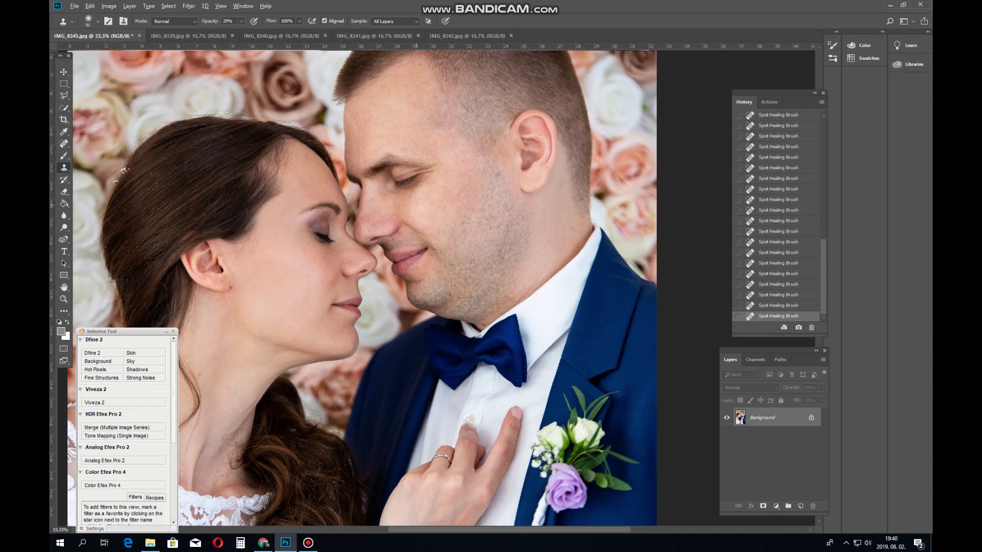
click(417, 187)
click(421, 188)
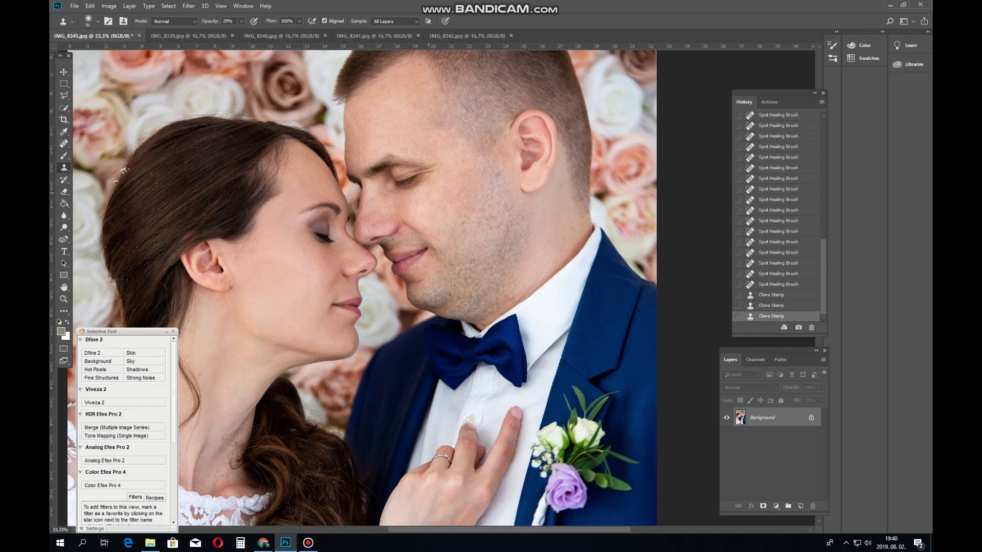
click(420, 188)
click(421, 188)
click(422, 190)
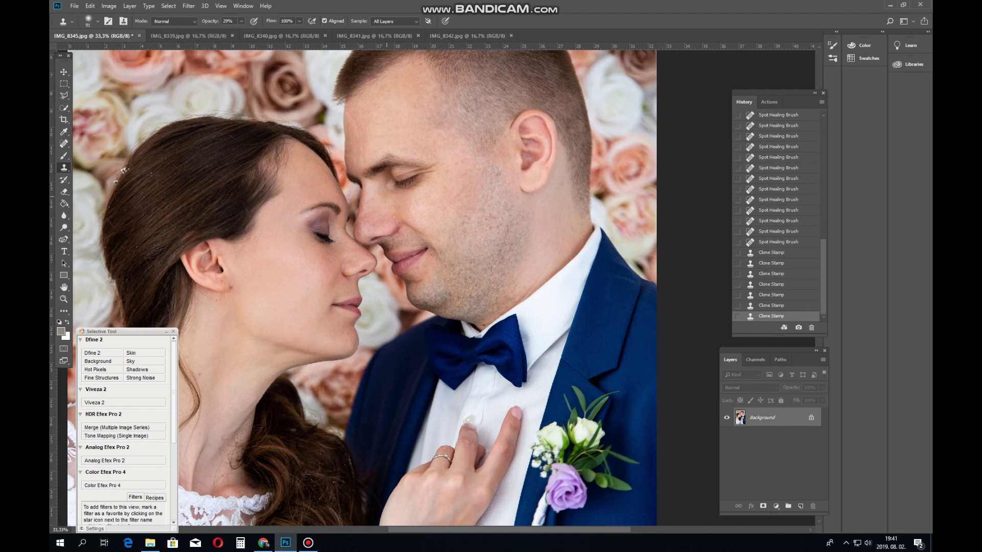
click(422, 190)
click(401, 232)
click(400, 232)
click(400, 232)
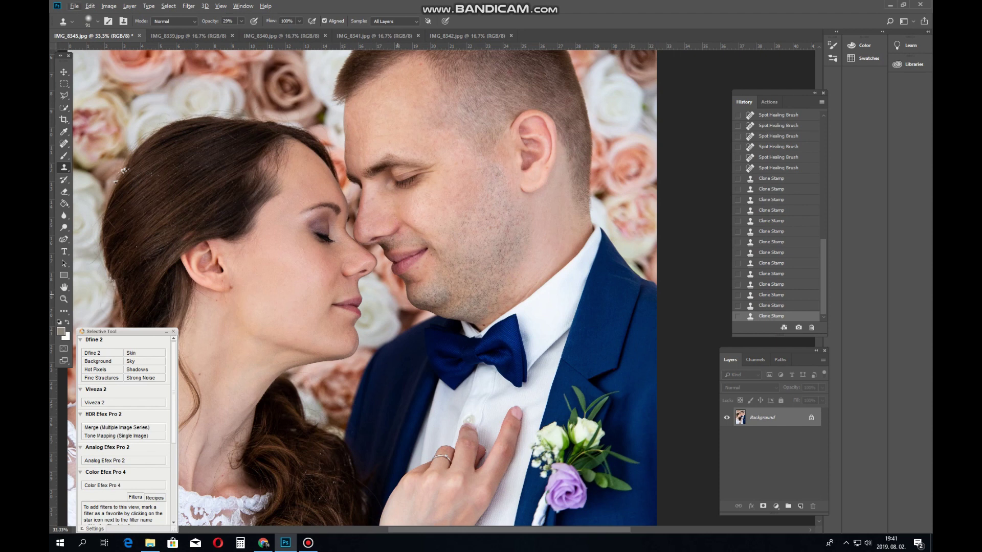
Duplicate the Background layer as Background copy.
key(ctrl+minus)
key(ctrl+minus)
key(ctrl+minus)
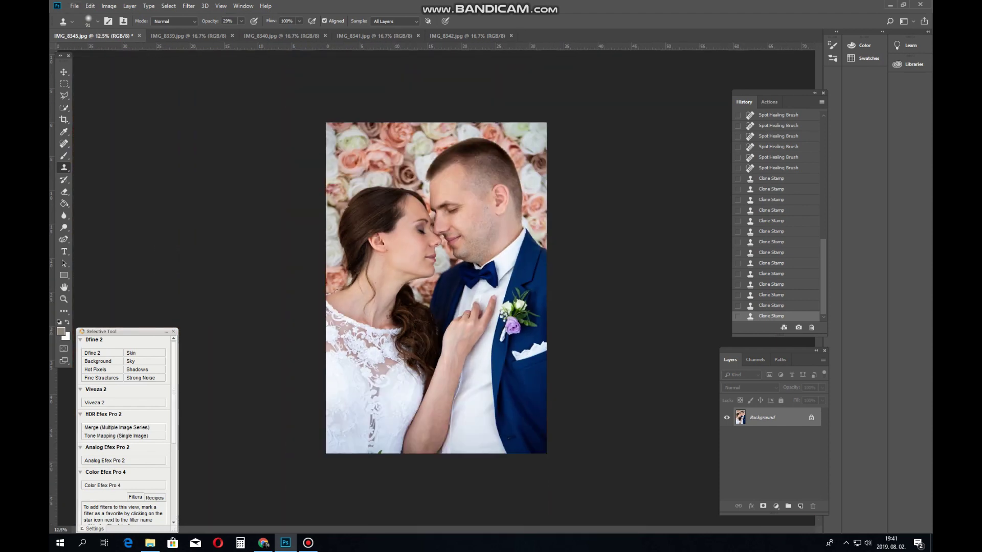
right_click(741, 419)
click(767, 437)
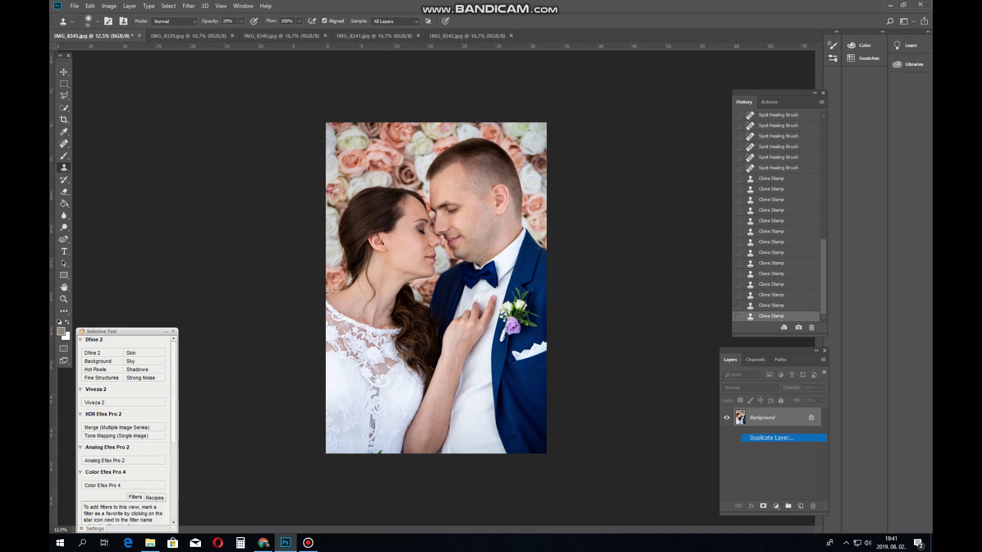
key(Return)
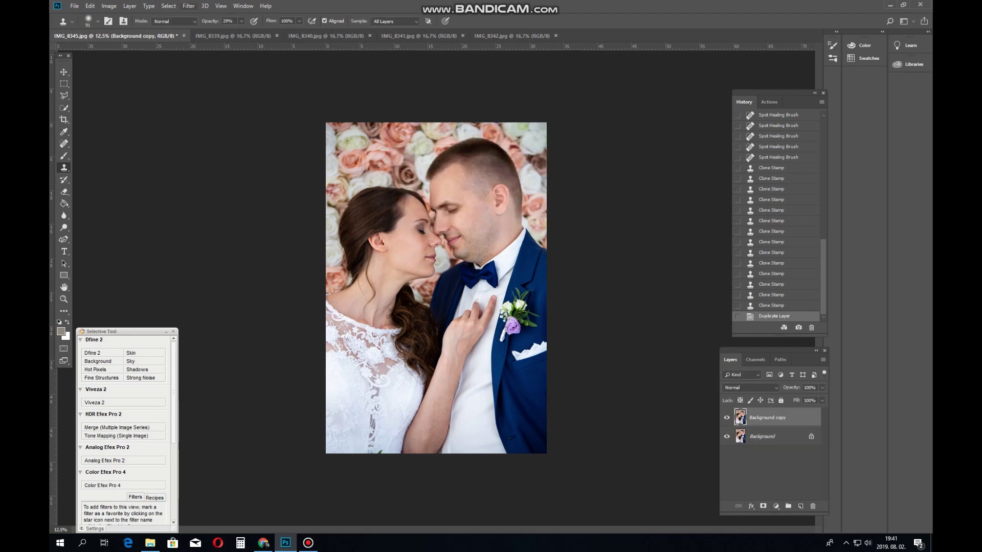
click(189, 6)
Apply Portraiture 2 skin smoothing to the Background copy layer.
click(321, 203)
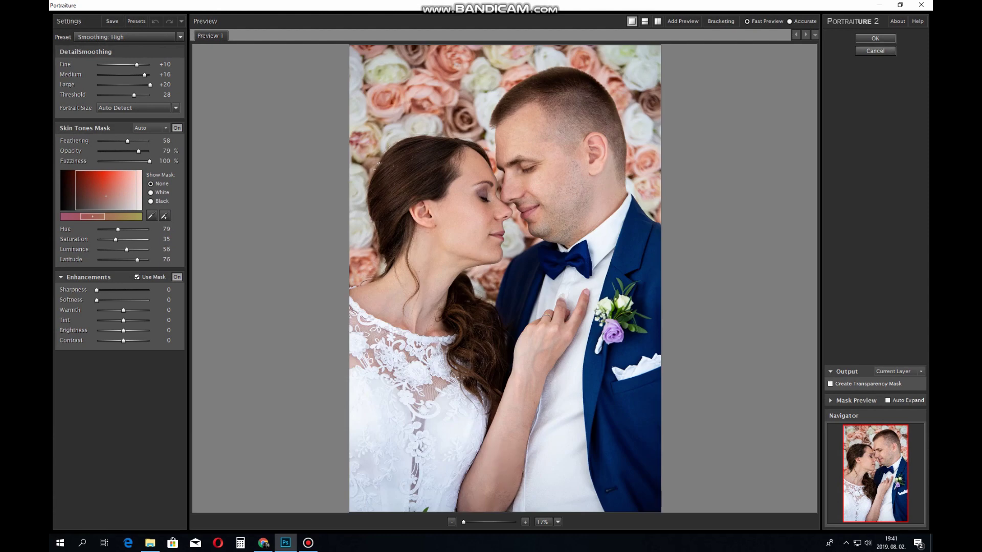
key(Return)
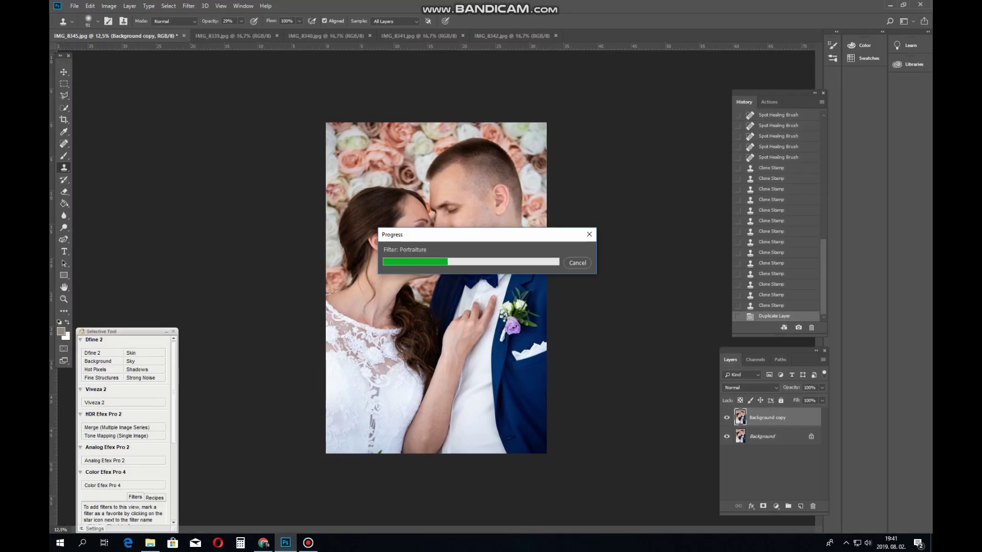
key(ctrl+plus)
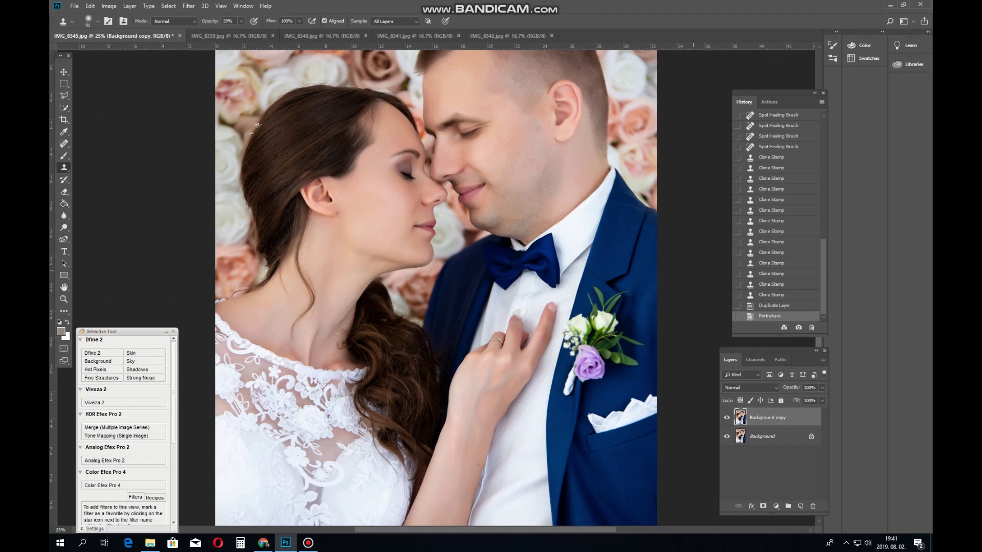
Lower the Background copy layer's opacity to 42%.
drag(822, 387, 798, 398)
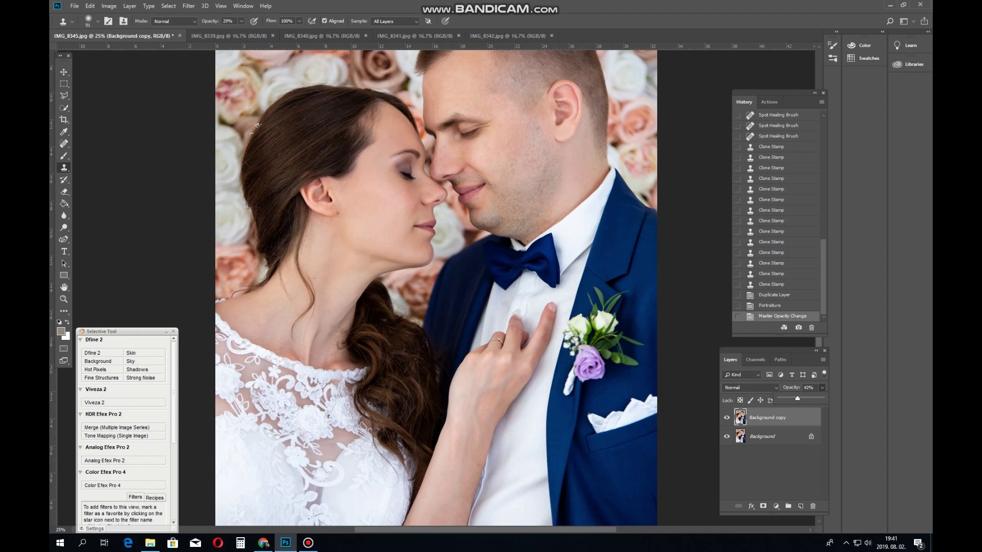
key(Return)
key(ctrl+comma)
Add a layer mask to Background copy and paint black over the rose background.
click(763, 506)
key(ctrl+plus)
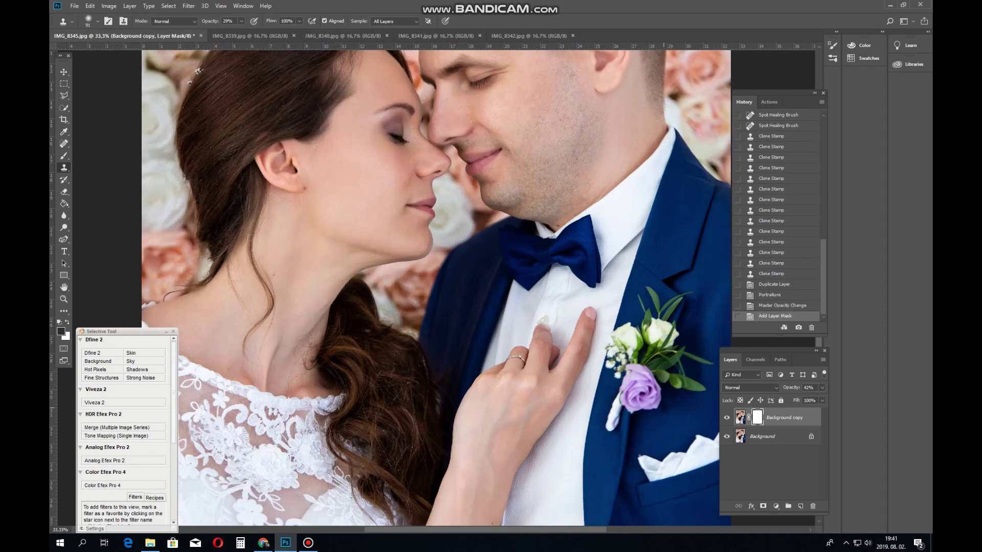
key(b)
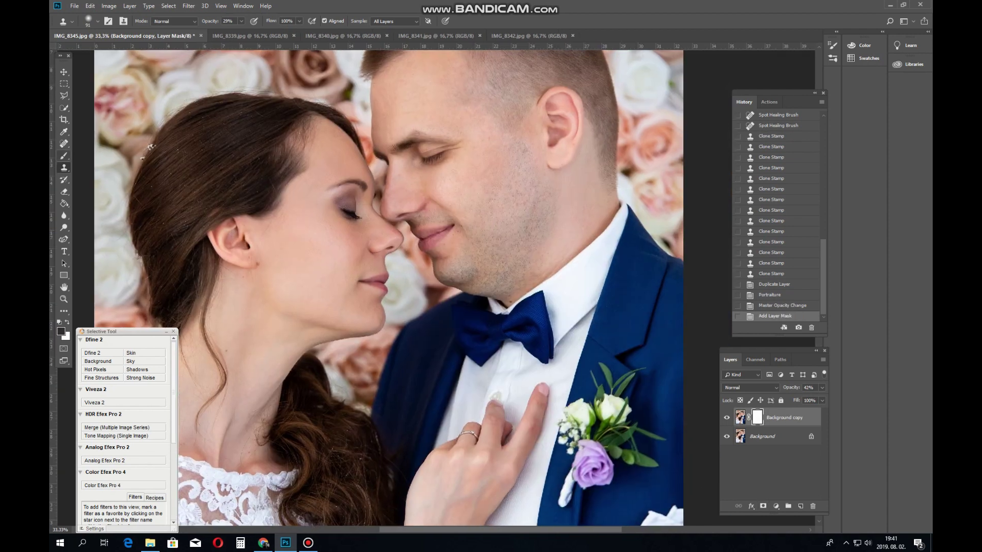
click(460, 230)
click(460, 230)
click(461, 230)
click(460, 230)
drag(413, 256, 398, 255)
drag(351, 203, 358, 202)
mouse_move(333, 235)
mouse_down()
mouse_move(380, 236)
mouse_move(379, 225)
mouse_move(337, 304)
mouse_up()
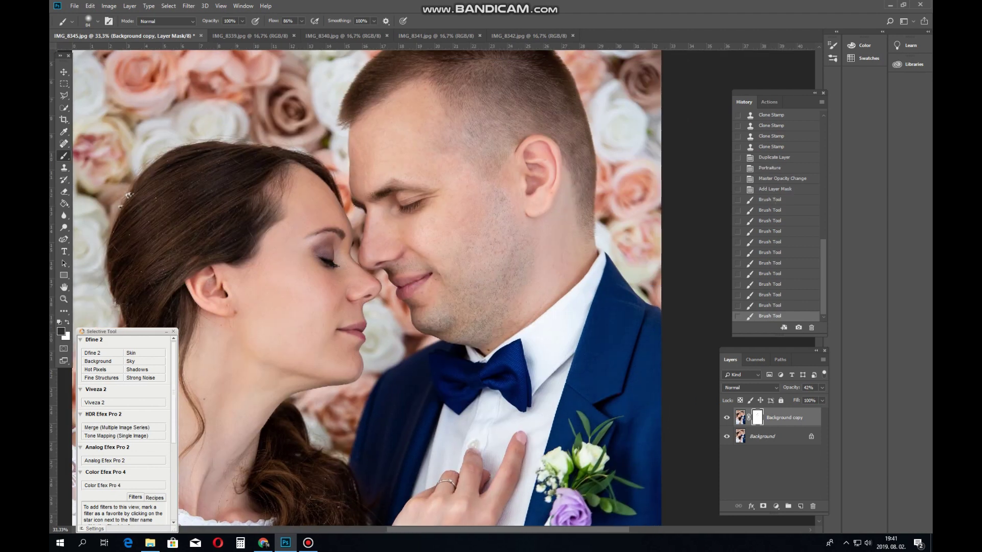
Pan past the bride's dress, hands and bow tie and paint another mask stroke.
click(97, 21)
key(Return)
scroll(366, 284, up, 3)
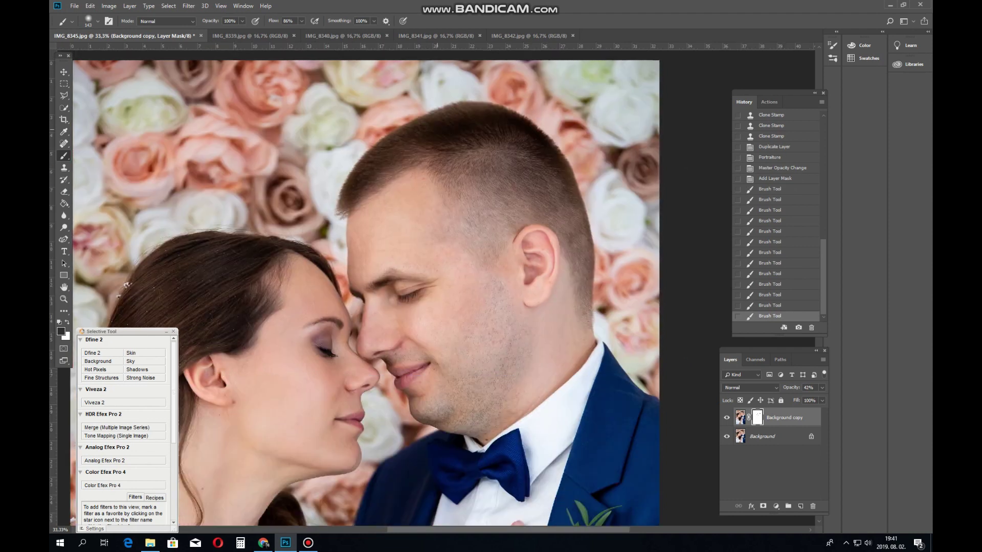
drag(358, 306, 573, 164)
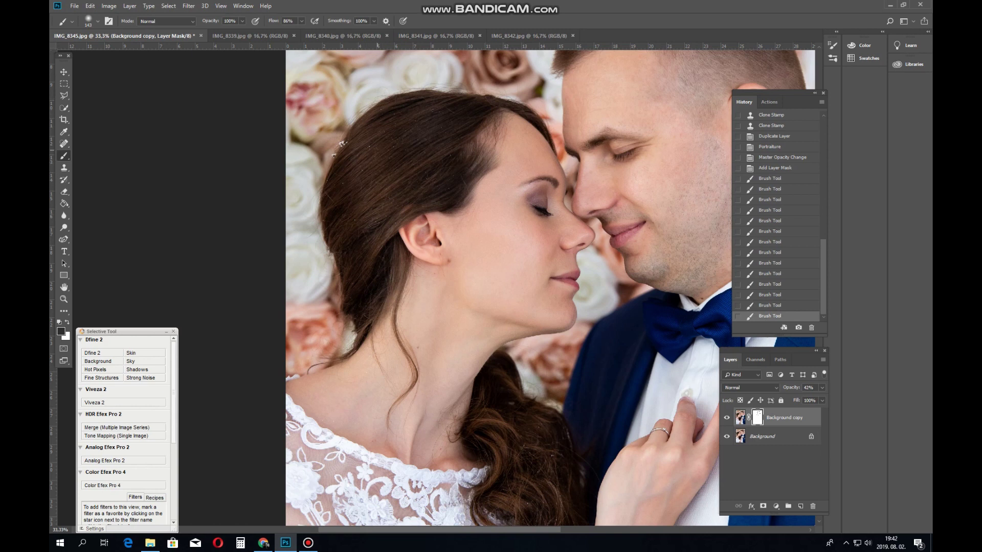
drag(512, 307, 409, 143)
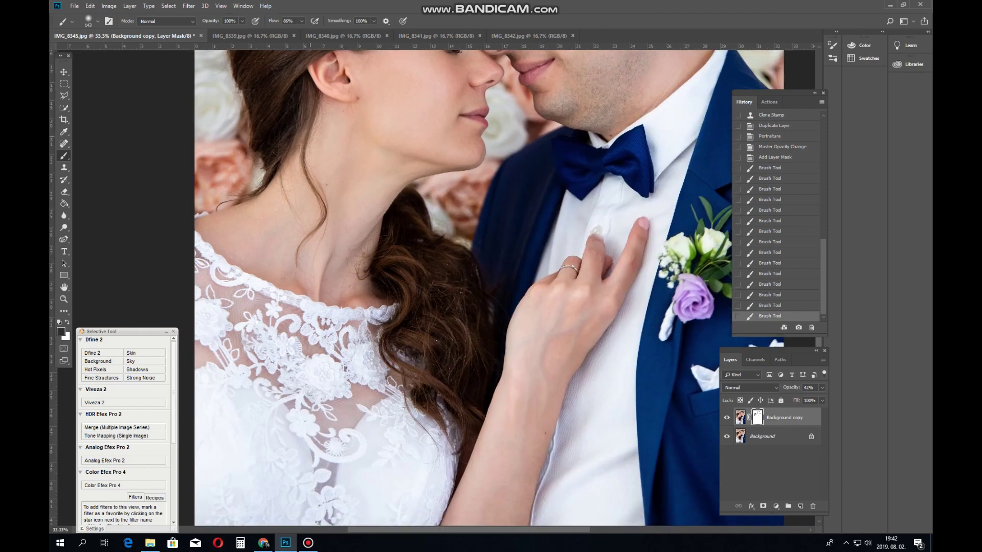
drag(318, 276, 428, 277)
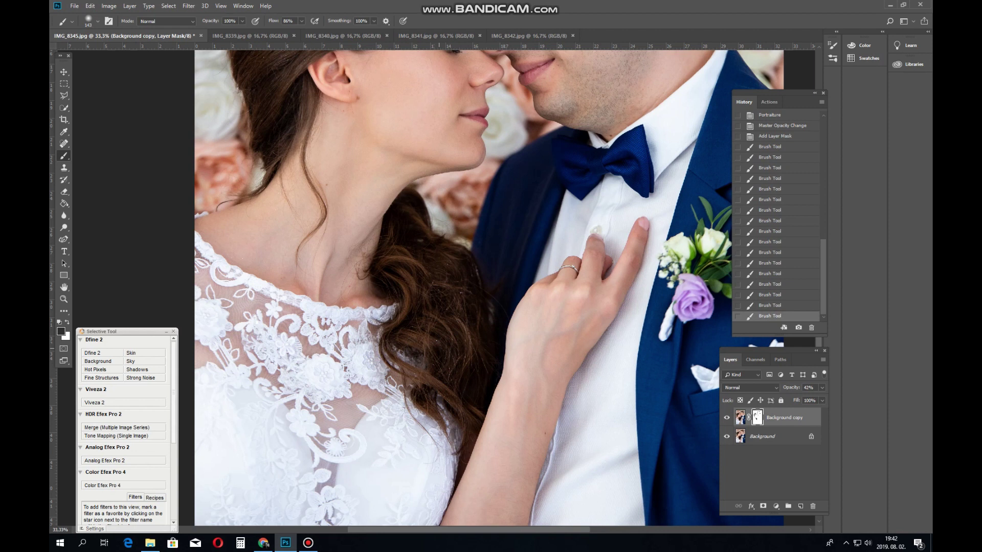
key(ctrl+minus)
key(ctrl+minus)
key(ctrl+minus)
Flatten the image from the Layers panel menu and open Filter > Liquify.
key(ctrl+plus)
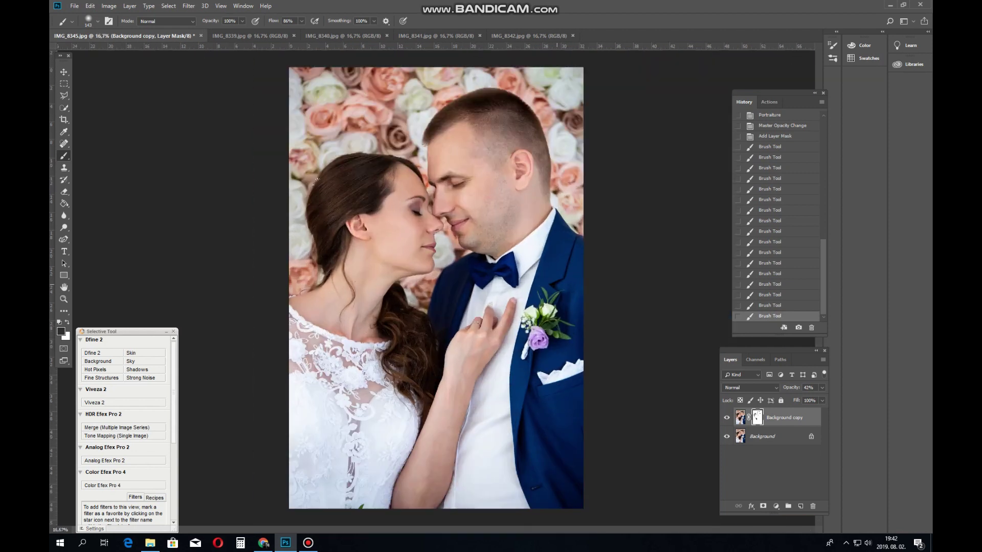
click(823, 359)
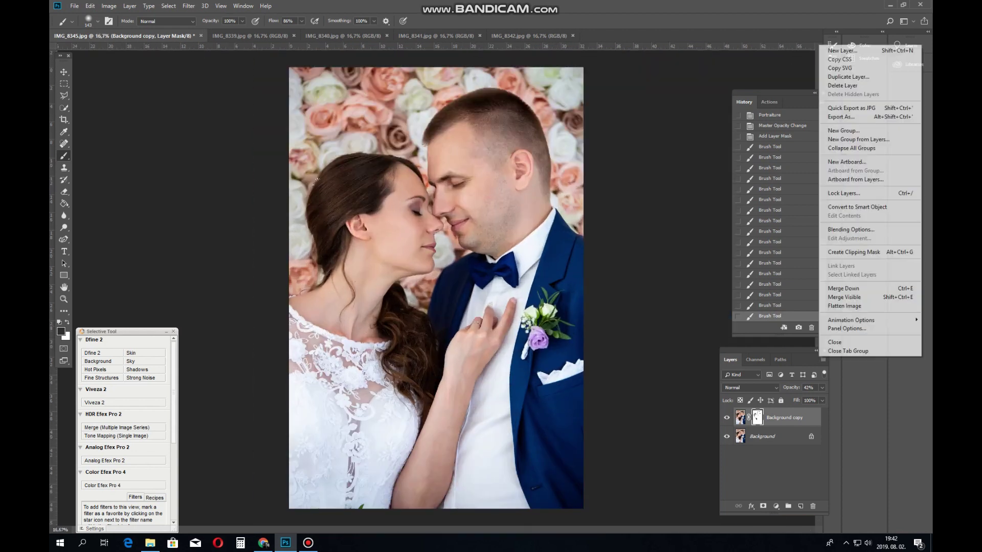
click(870, 319)
key(ctrl+plus)
key(ctrl+plus)
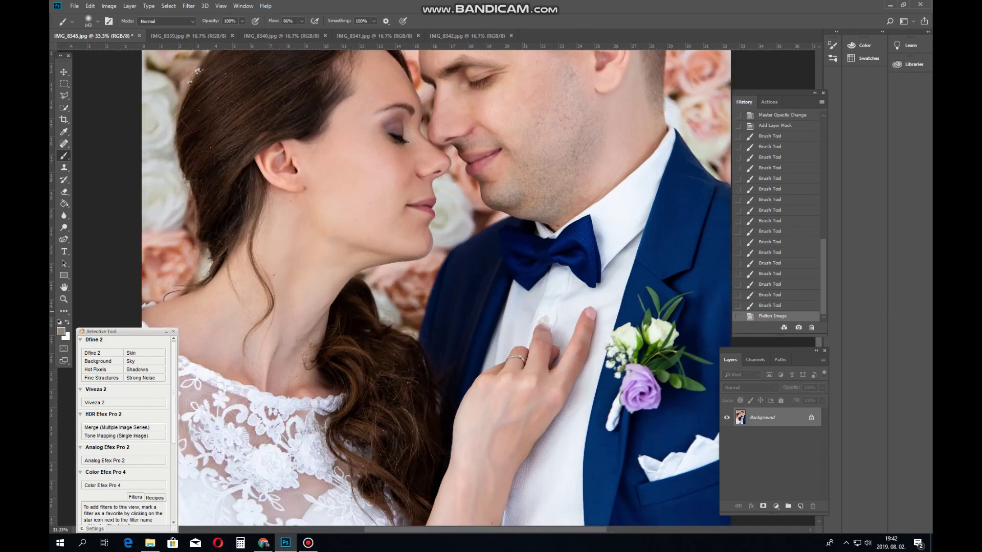
click(188, 6)
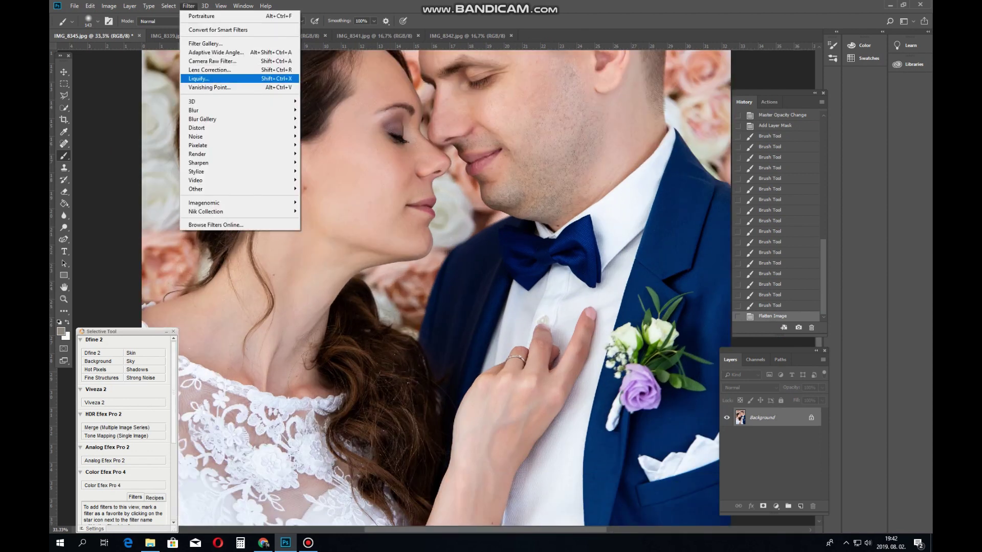
click(202, 79)
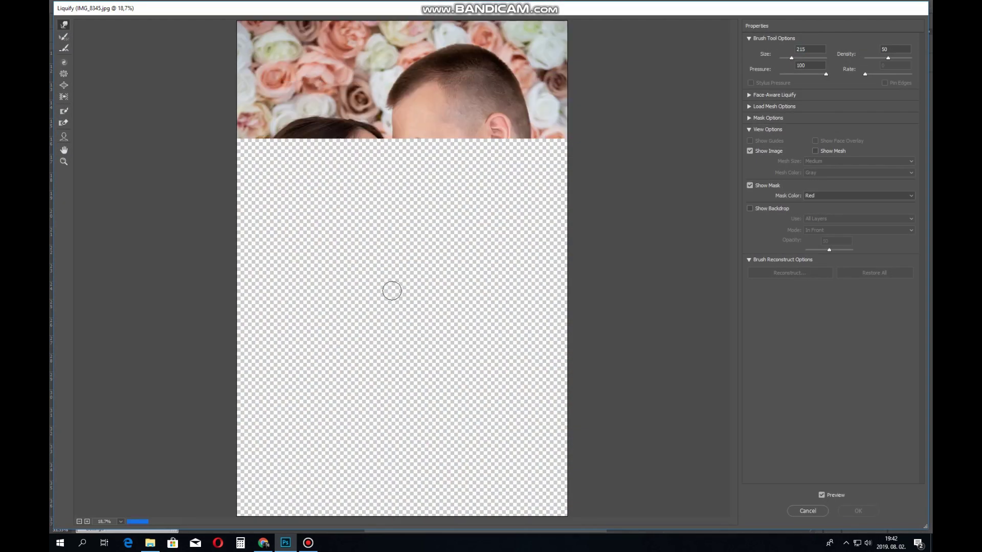
Push the groom's jawline near his chin with a size-273 Forward Warp brush and apply.
key(ctrl+plus)
key(ctrl+plus)
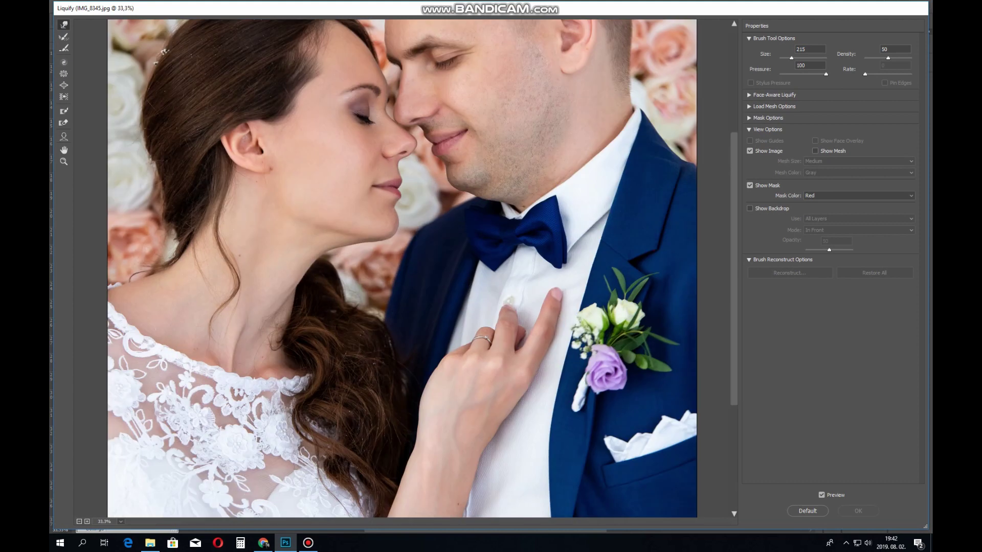
scroll(391, 290, up, 1)
scroll(403, 268, up, 1)
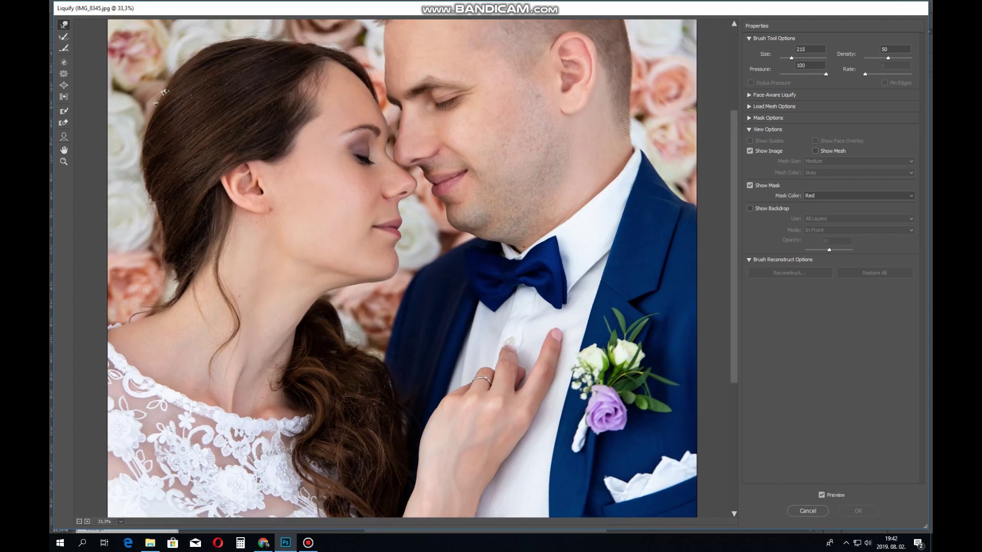
text(1318)
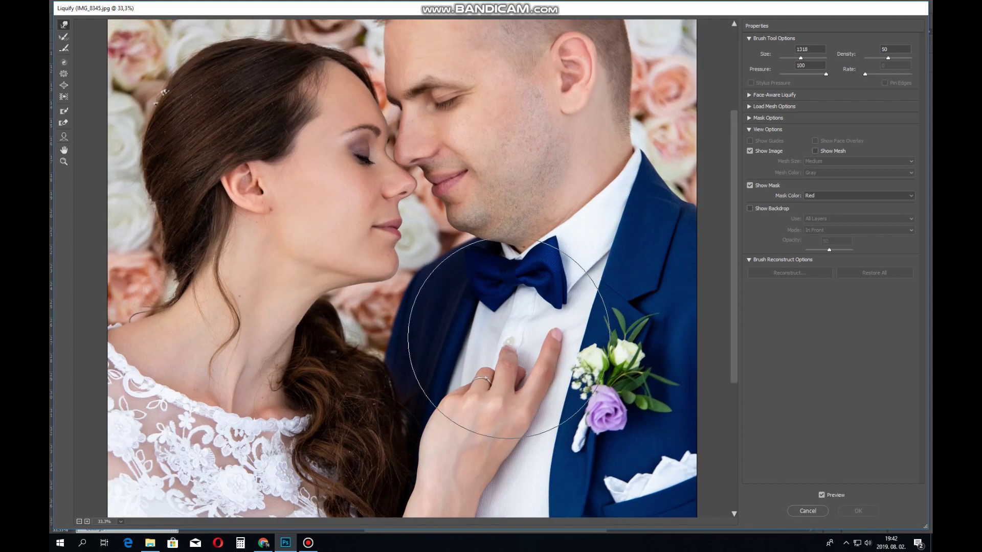
text(273)
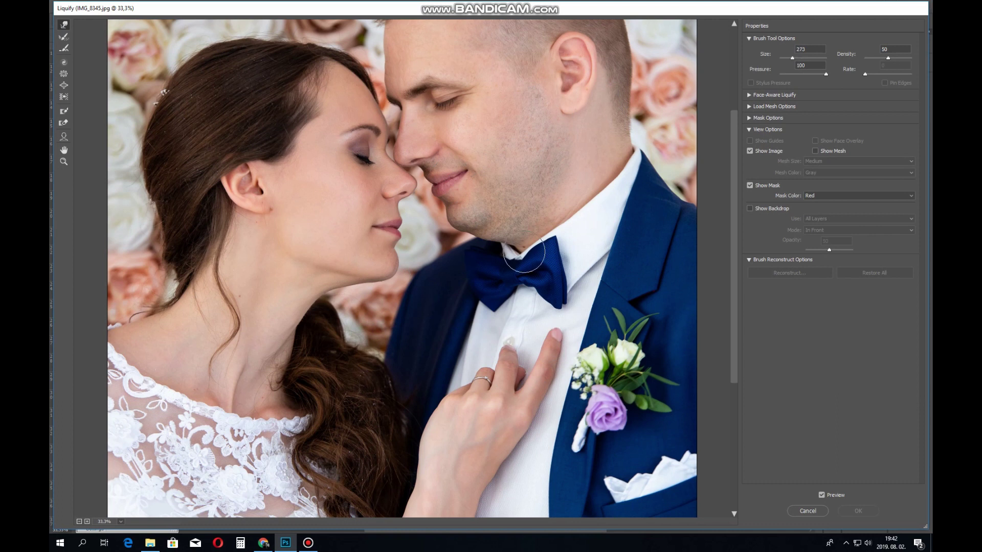
drag(482, 240, 501, 238)
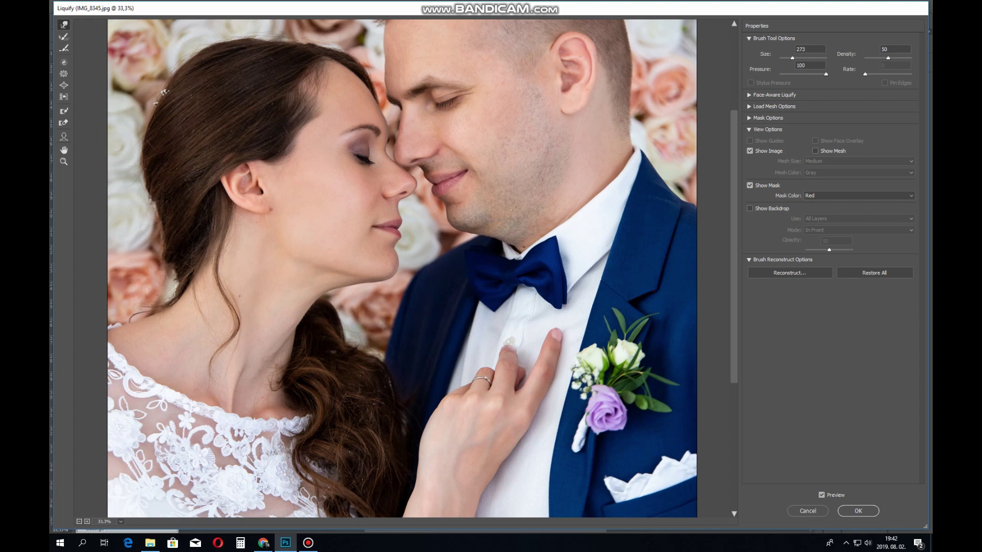
click(859, 511)
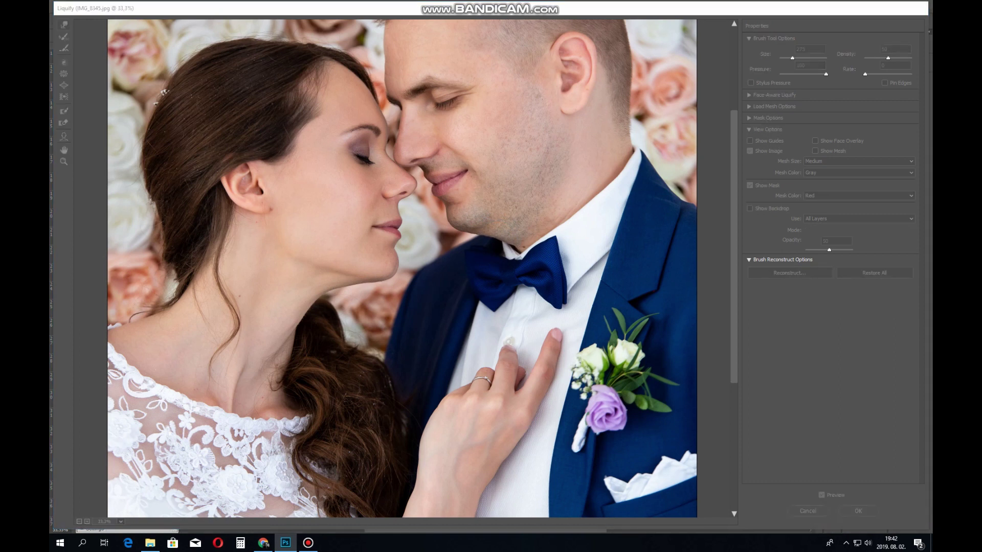
key(ctrl+minus)
key(ctrl+minus)
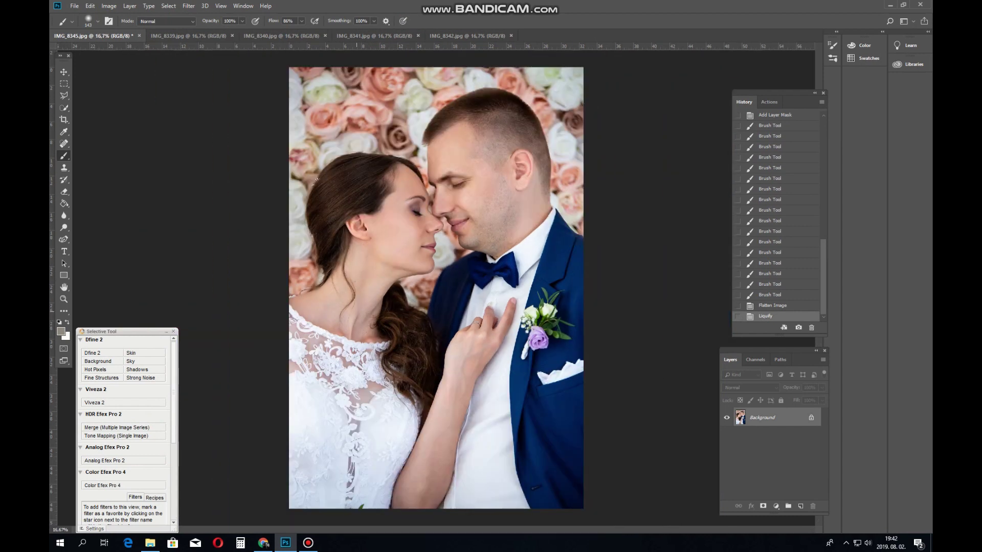
Save the portrait as a JPEG at Quality 12 (Maximum), Baseline Standard.
key(ctrl+s)
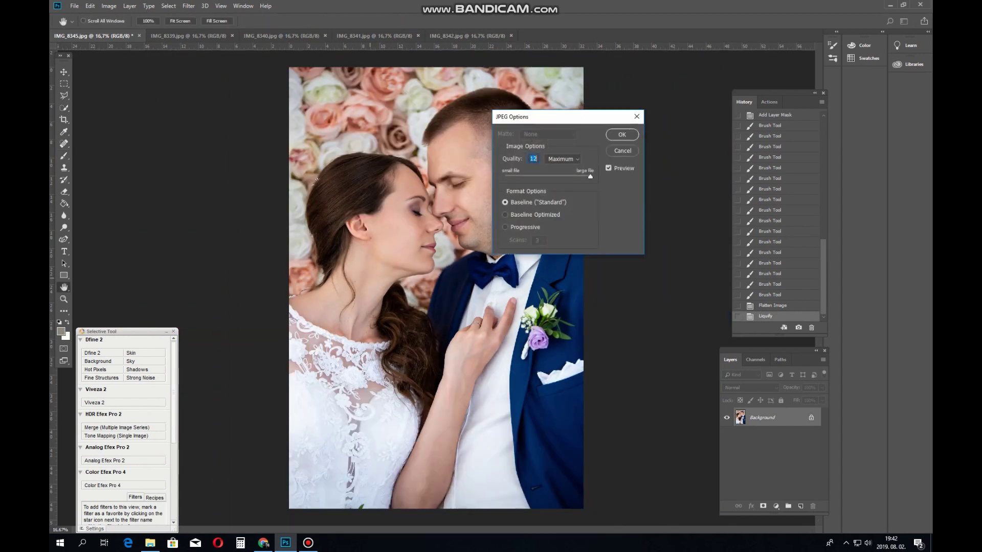
key(Return)
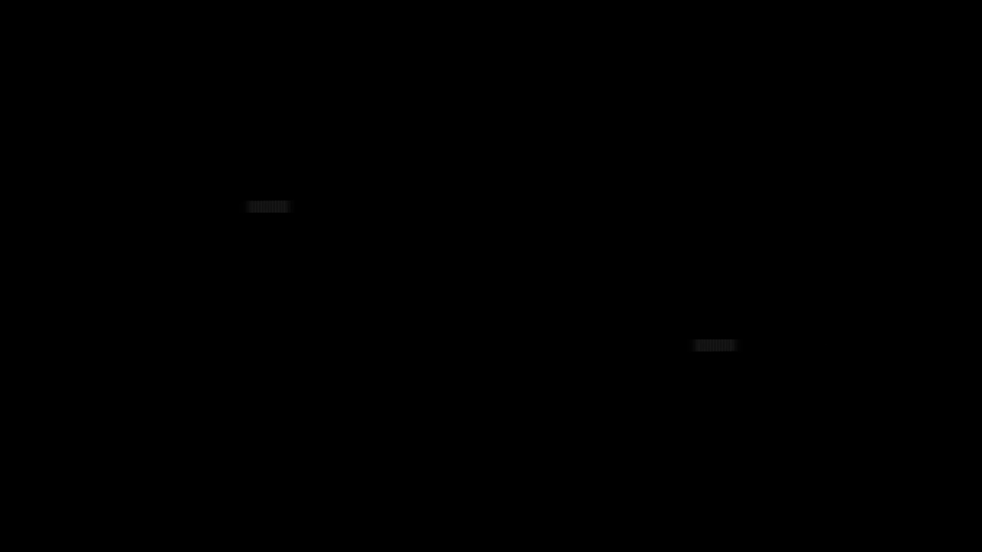